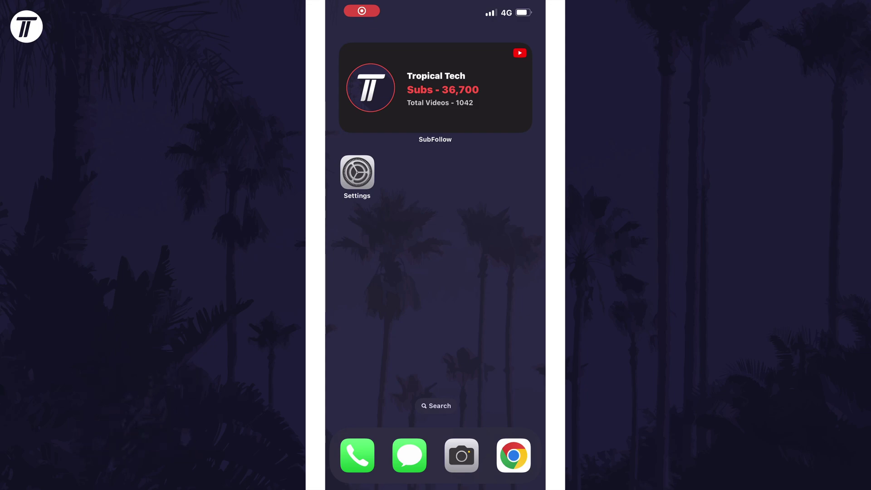
- Launch Settings from the Home Screen to show its category list
click(357, 173)
scroll(436, 273, down, 5)
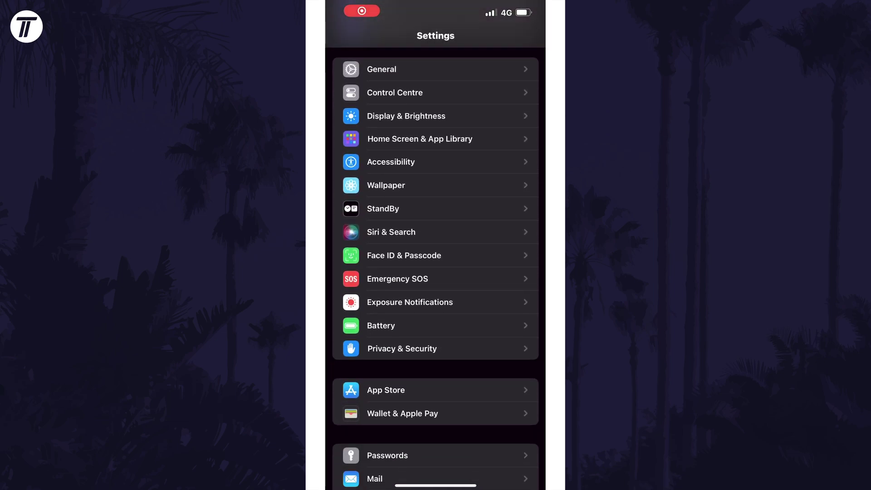
- On the StandBy page, cycle Show Notifications and Show Preview on Tap Only, ending on and off
click(408, 208)
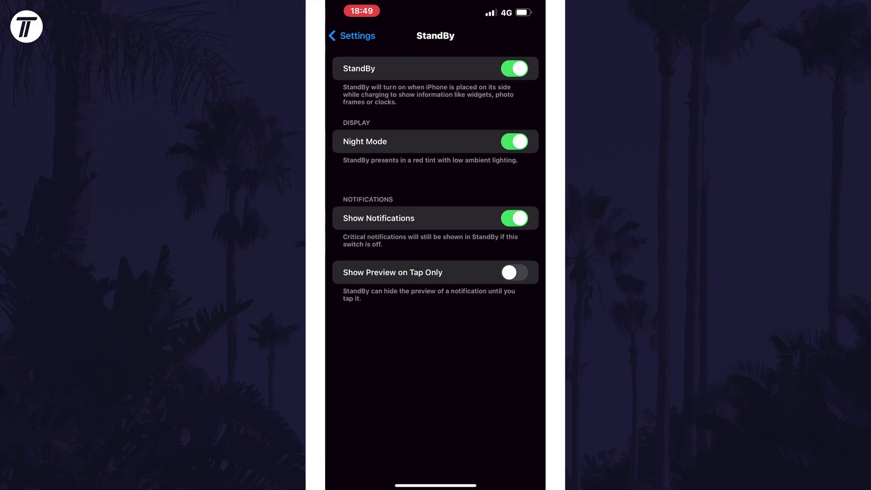
click(514, 219)
click(515, 219)
click(514, 218)
click(515, 273)
click(515, 273)
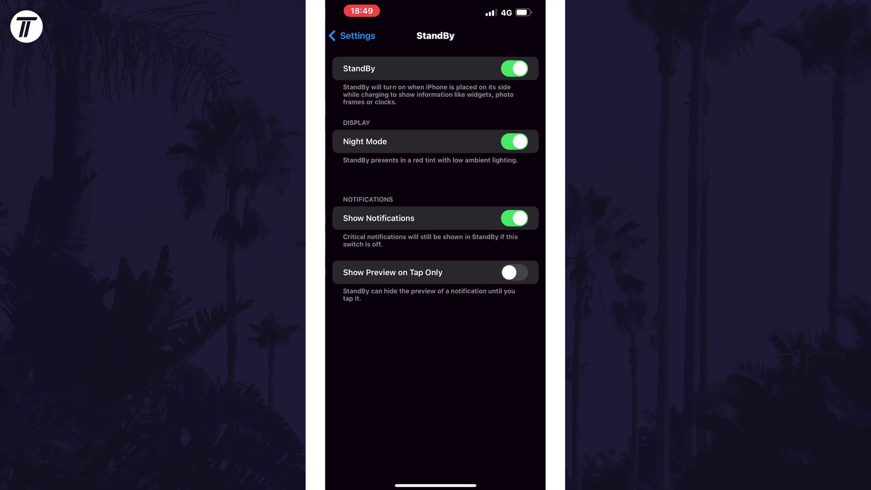